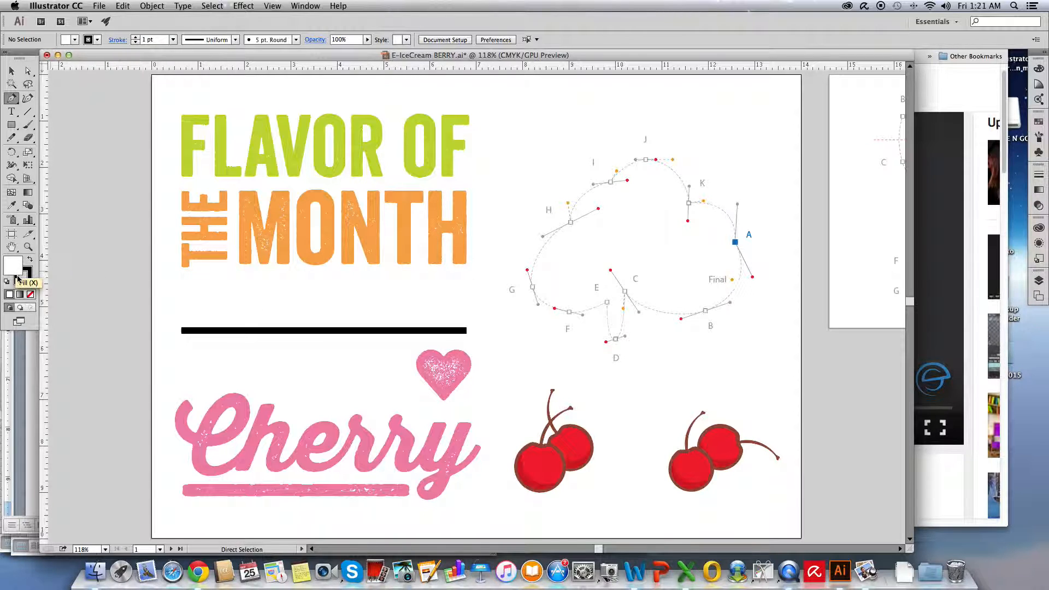
Set the fill to none and trace the template with the Pen tool from A through B to C, matching the red handle guides
left_click(31, 295)
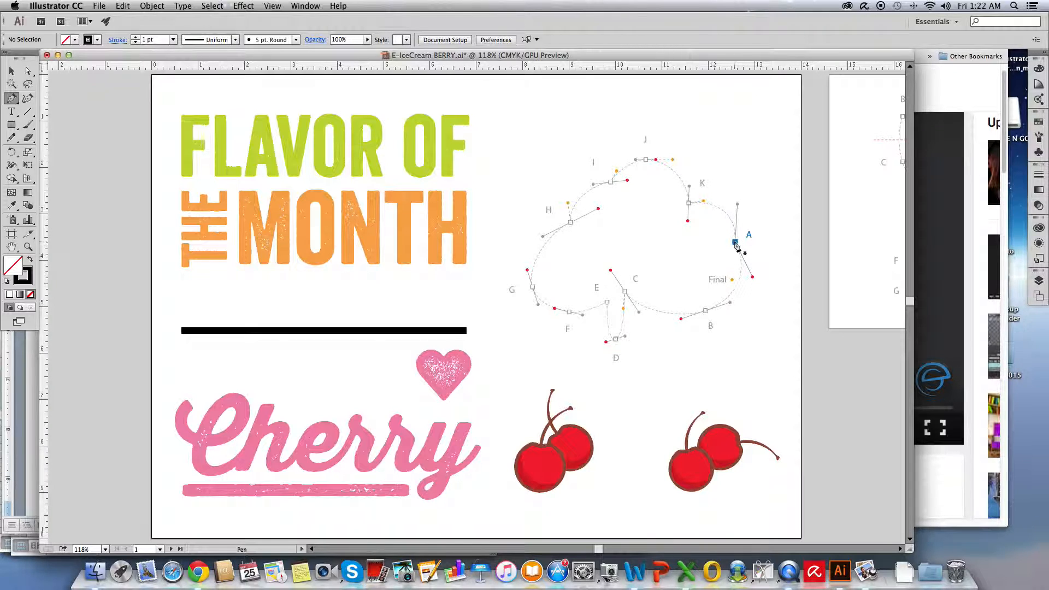
left_click_drag(735, 245, 751, 280)
left_click_drag(752, 279, 752, 277)
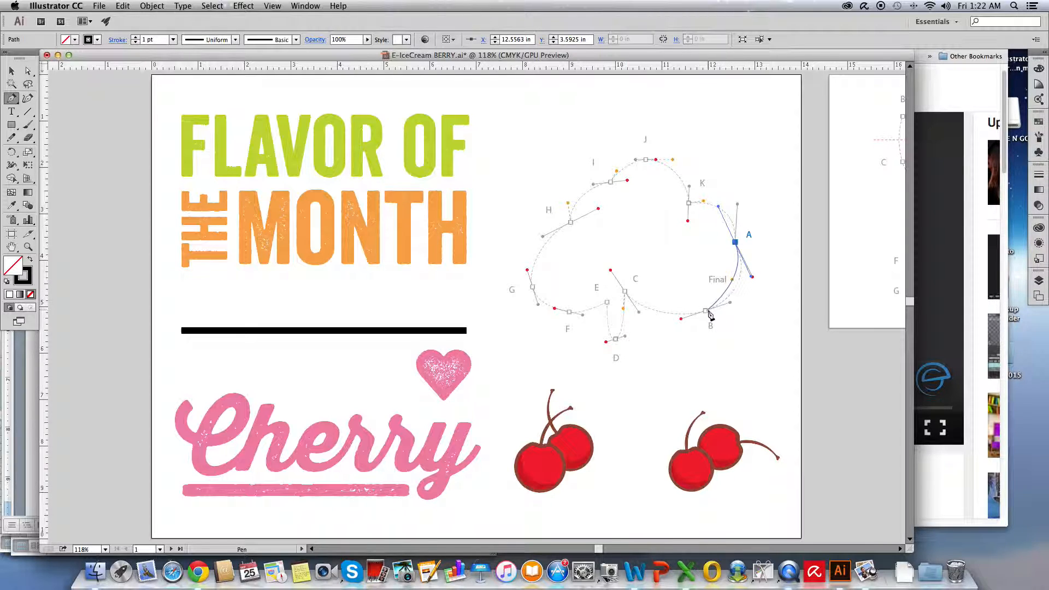
left_click_drag(706, 311, 681, 322)
left_click(681, 320)
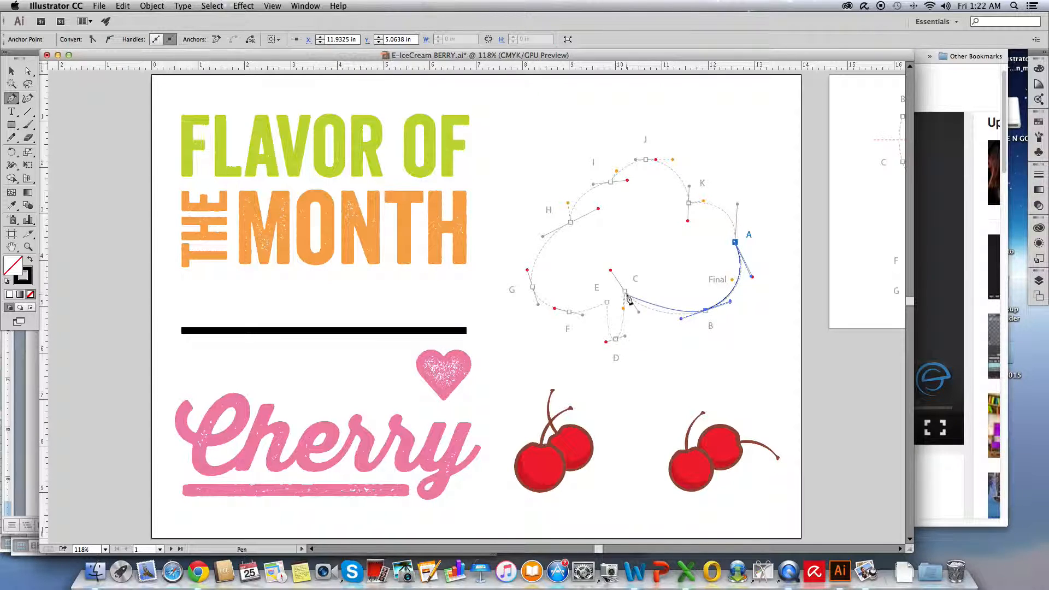
left_click_drag(626, 293, 611, 272)
left_click_drag(611, 273, 611, 271)
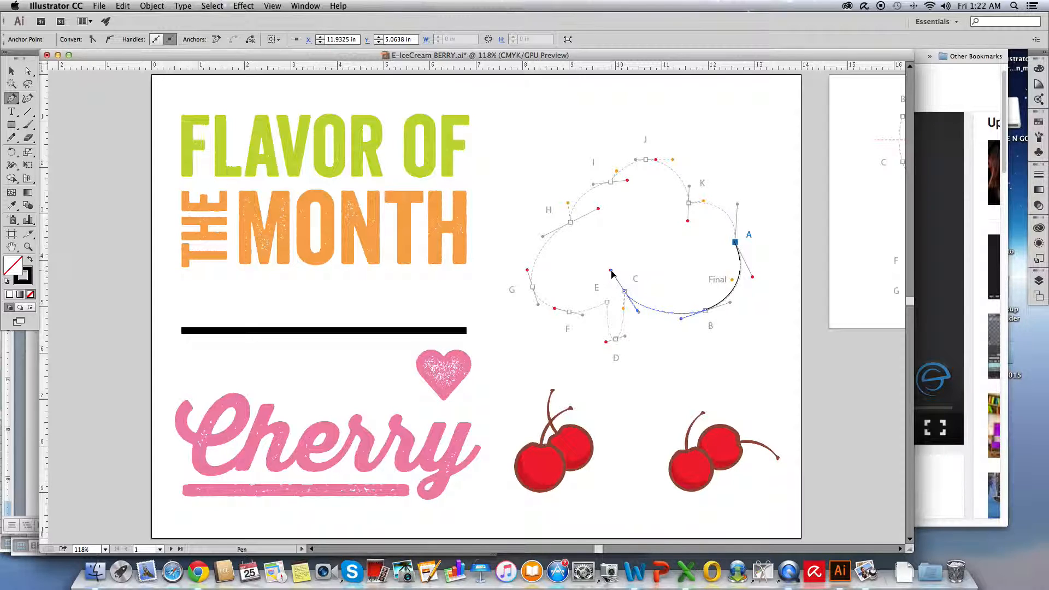
Redirect the handle at C to its orange guide dot and continue the path through curve point D to corner point E
left_click_drag(612, 273, 625, 312)
left_click_drag(625, 313, 626, 314)
left_click(616, 339)
left_click_drag(613, 342, 606, 345)
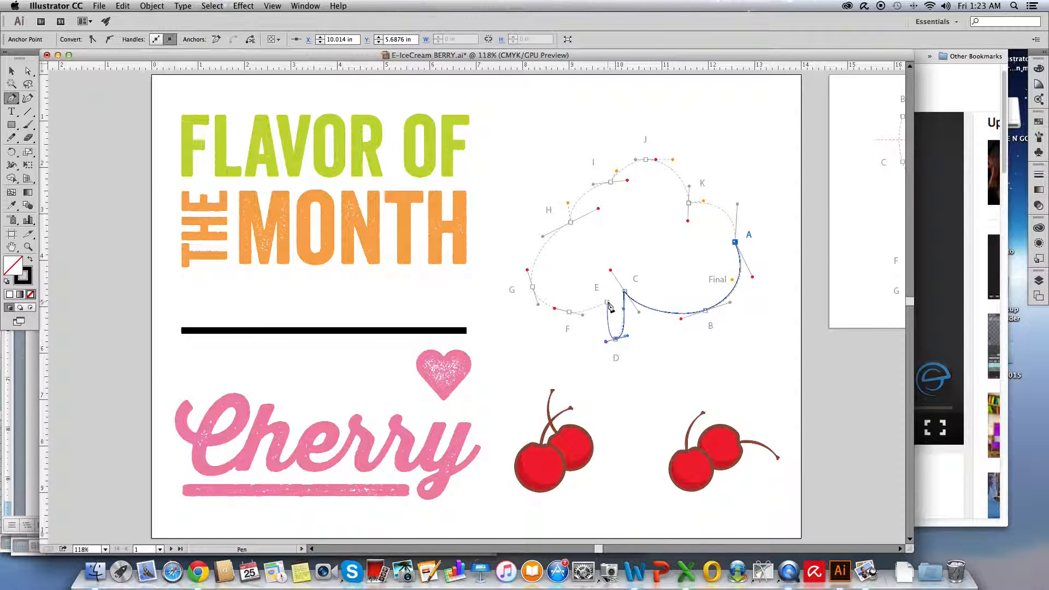
left_click_drag(608, 303, 596, 310)
Trace curve points F, G and H to their red guides and redirect the handle at H to its orange dot
left_click_drag(570, 313, 555, 309)
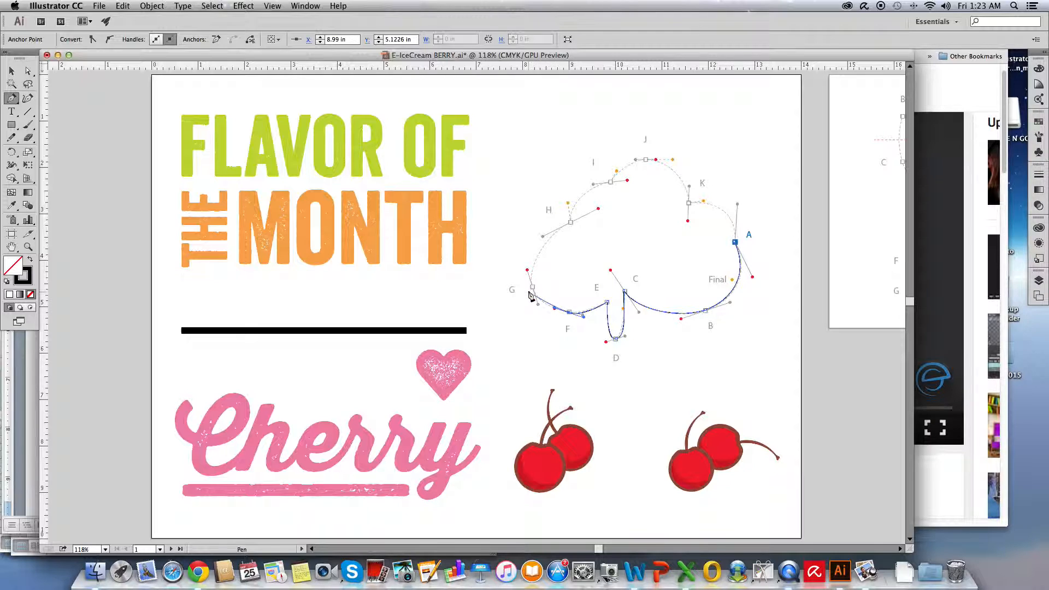
left_click_drag(532, 287, 527, 270)
left_click_drag(569, 223, 599, 210)
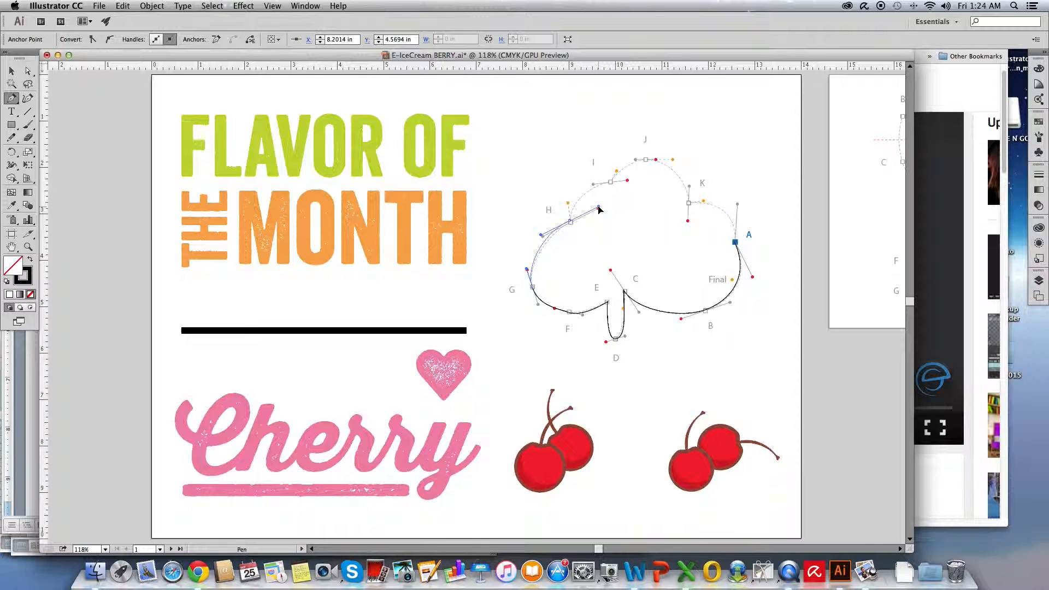
left_click_drag(598, 209, 568, 206)
left_click_drag(568, 204, 568, 203)
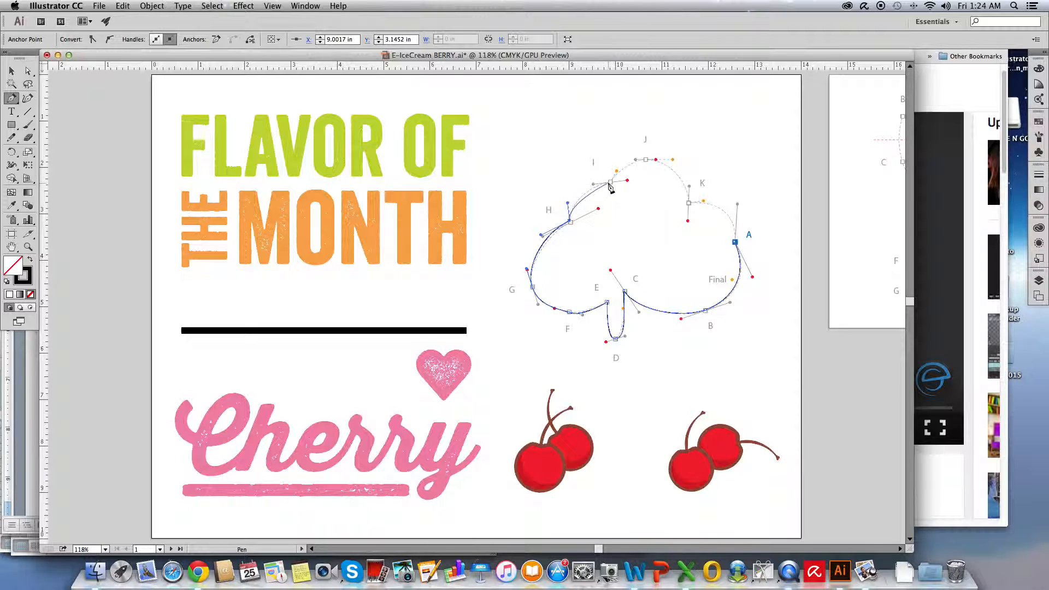
Trace curve points I, J and K, adjusting each outgoing handle to its orange guide dot
left_click_drag(611, 183, 629, 181)
left_click(645, 160)
left_click_drag(645, 158, 656, 162)
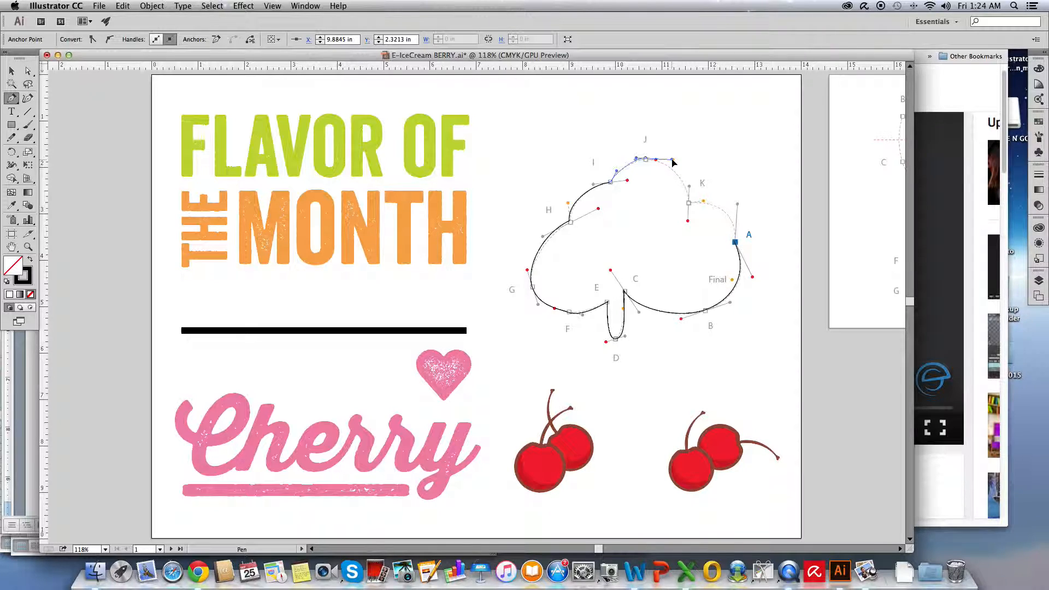
left_click_drag(673, 162, 673, 160)
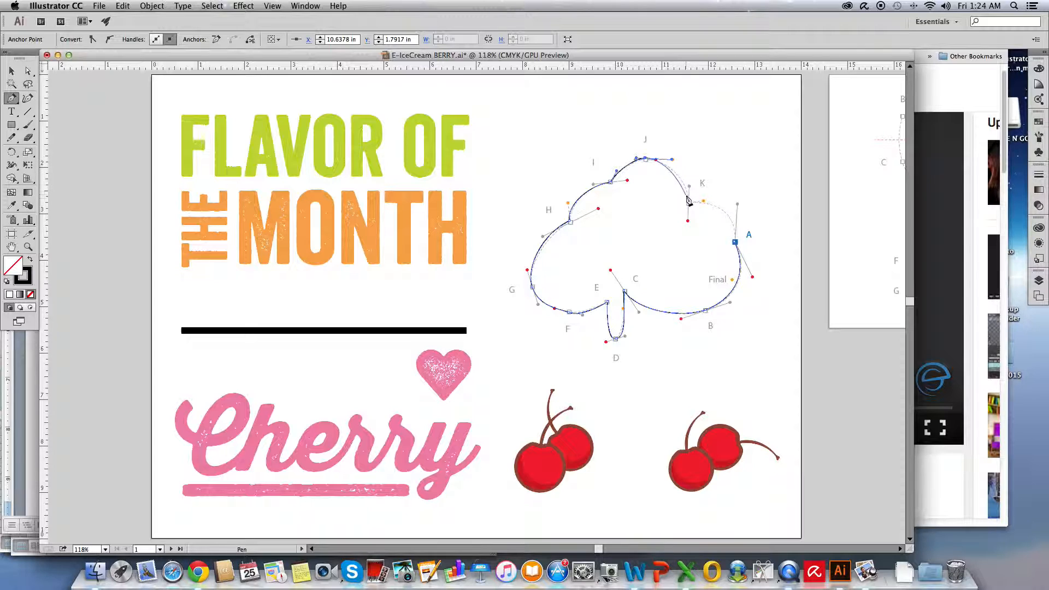
left_click_drag(689, 204, 688, 221)
left_click_drag(687, 221, 704, 201)
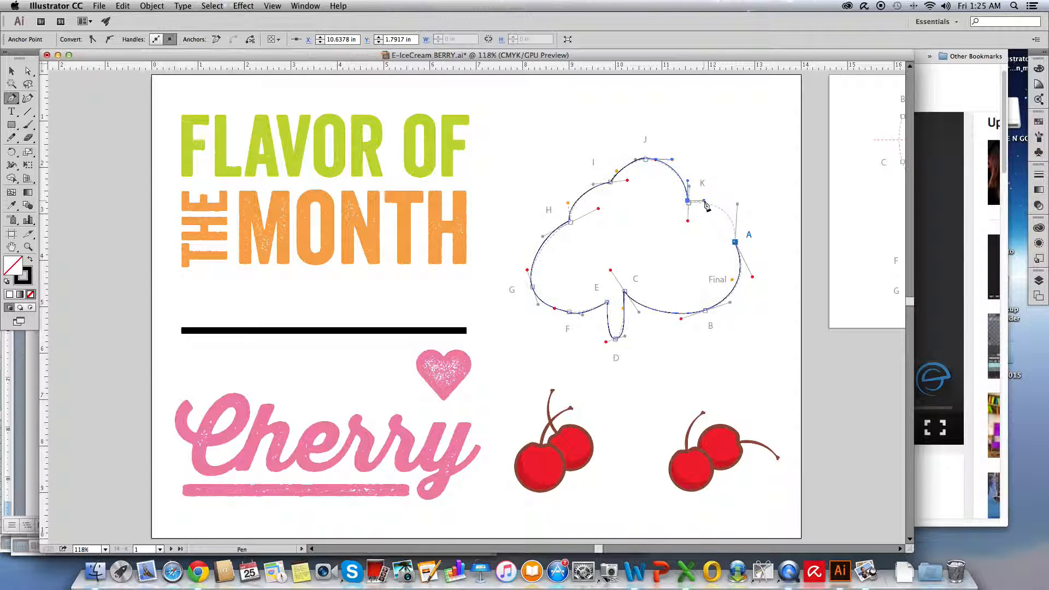
Try to close the path at A by pulling its handle to the Final guide dot, and undo the closing segment
left_click(735, 246)
left_click_drag(735, 244, 733, 281)
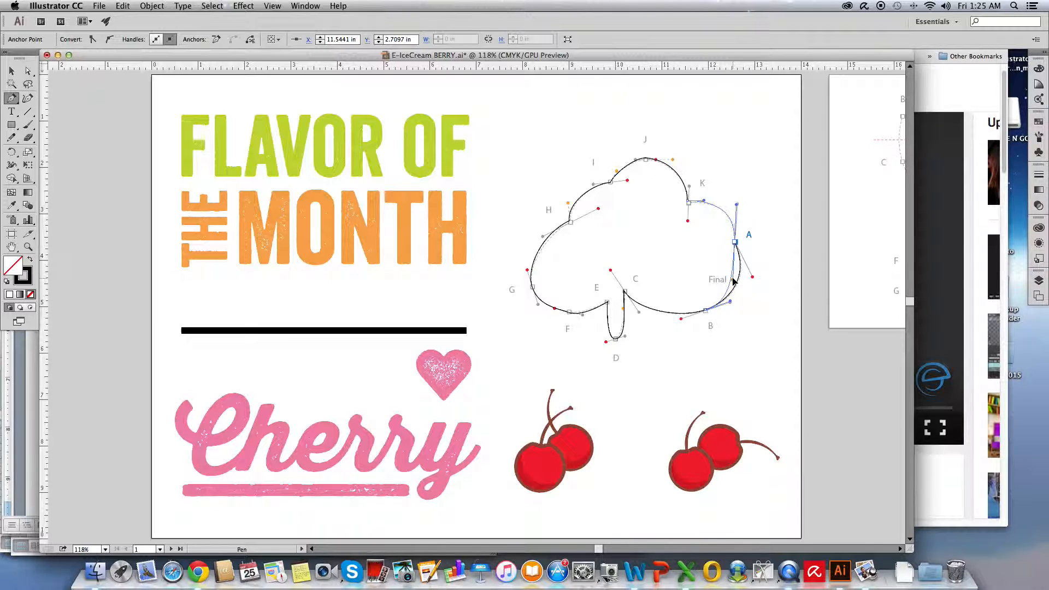
left_click_drag(733, 280, 733, 281)
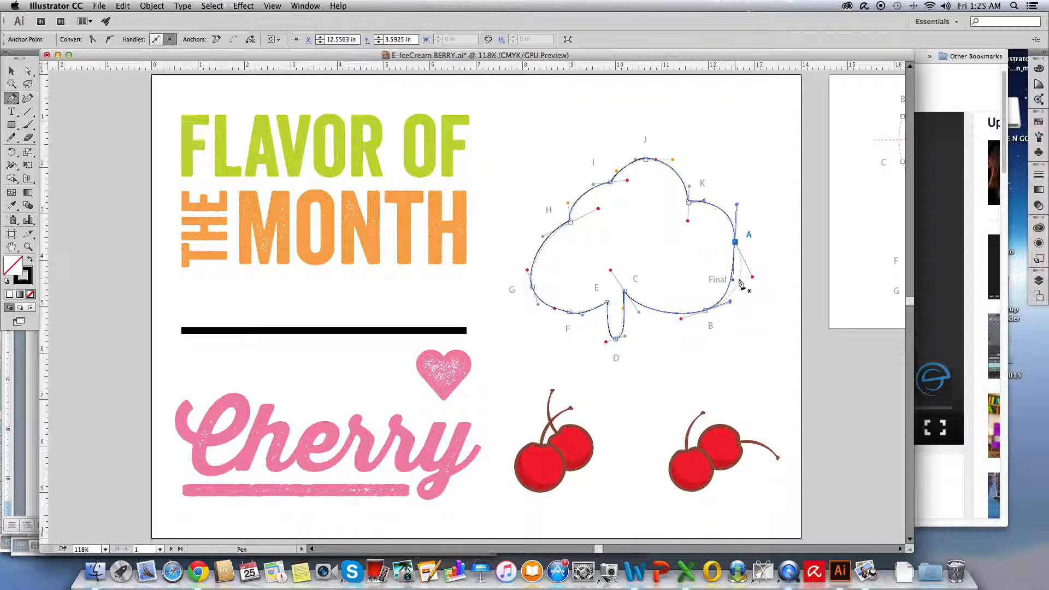
key("super+z")
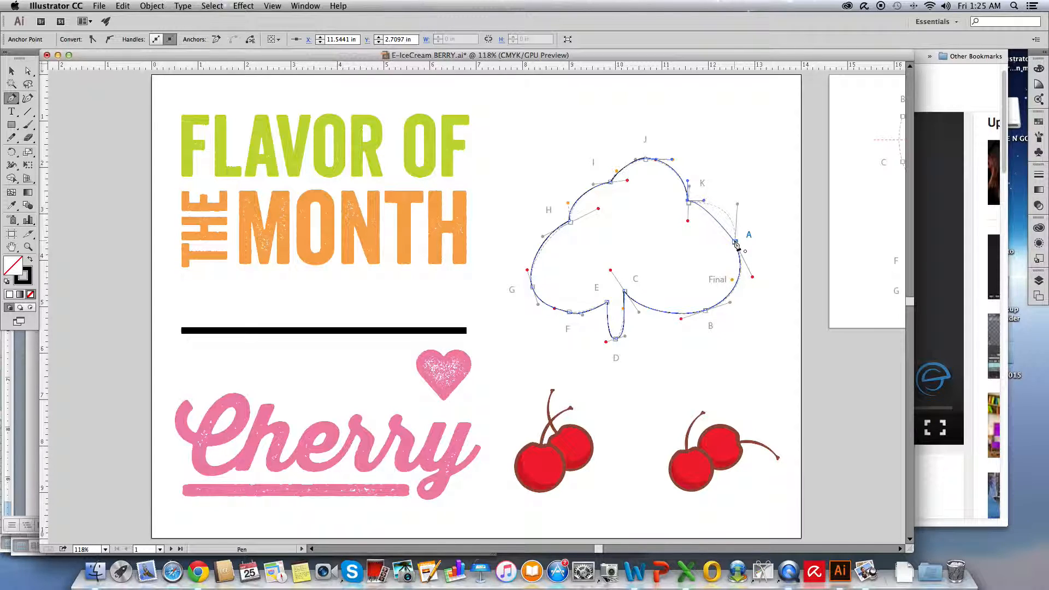
Close the path at A with an independent handle pulled to the Final guide dot, preserving the A–B curve, and deselect the outline
left_click(736, 244)
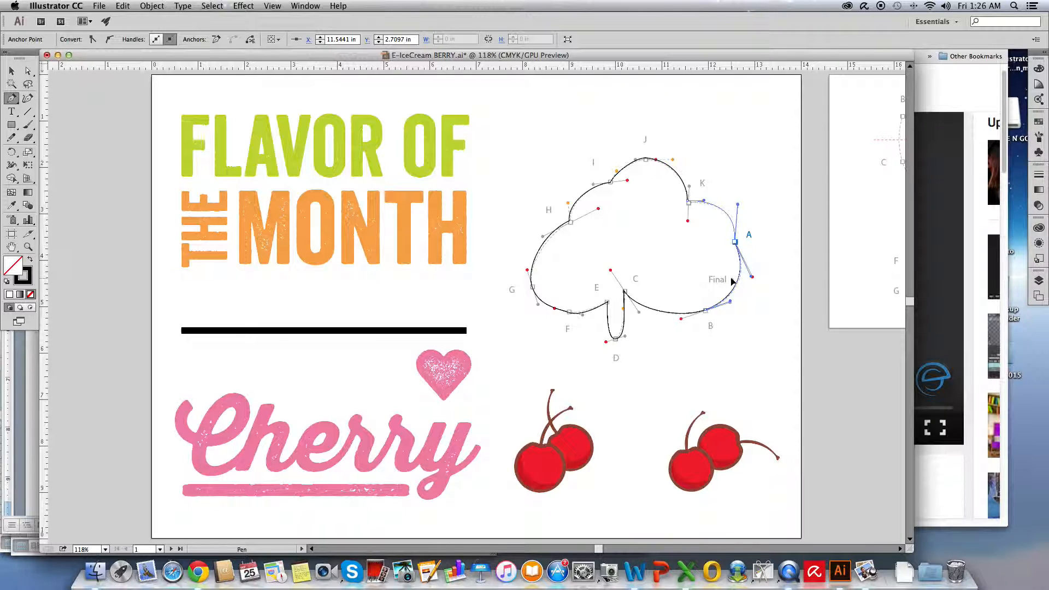
left_click_drag(731, 279, 732, 280)
key("super")
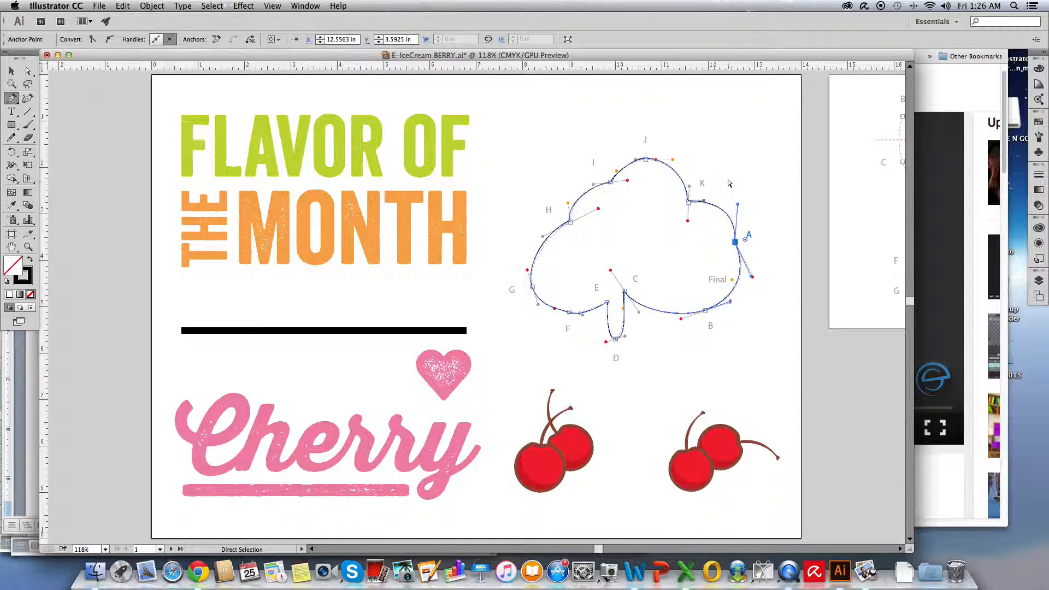
left_click(728, 182, "super")
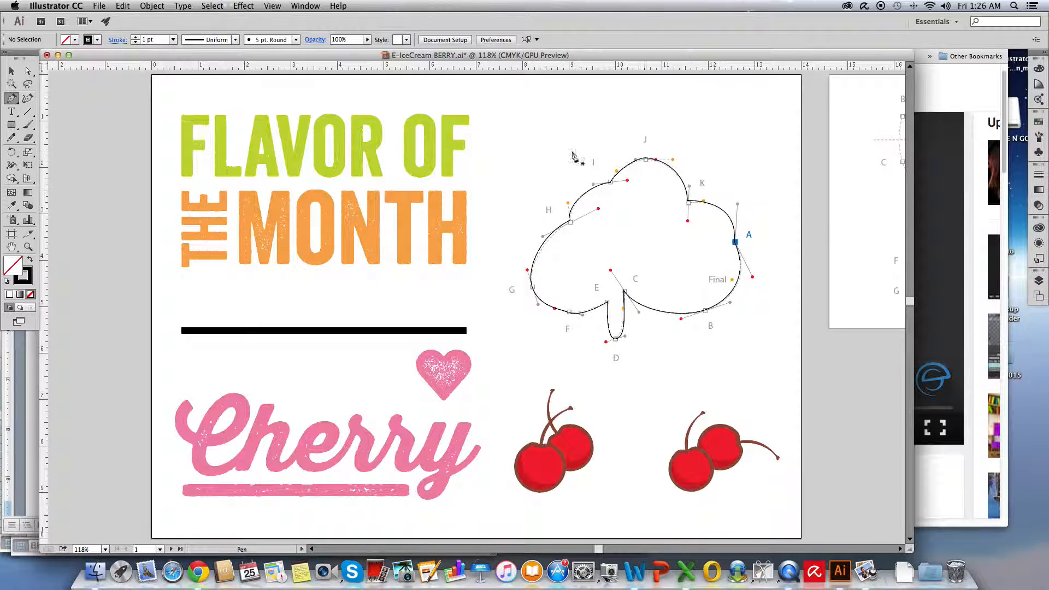
Select the traced outline and move it off the template, undo the move, and deselect it
left_click(12, 71)
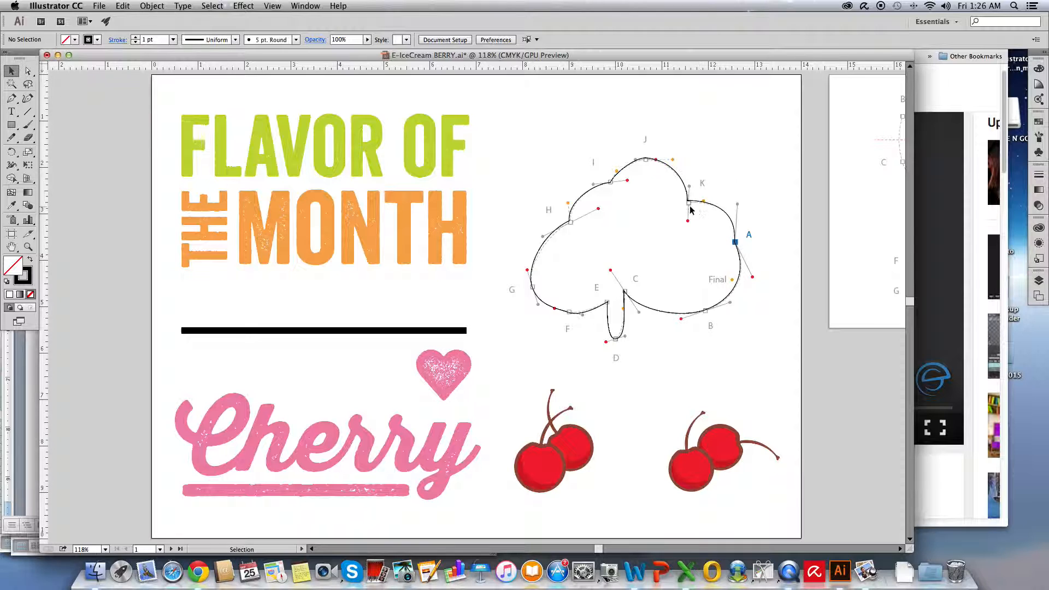
left_click(674, 174)
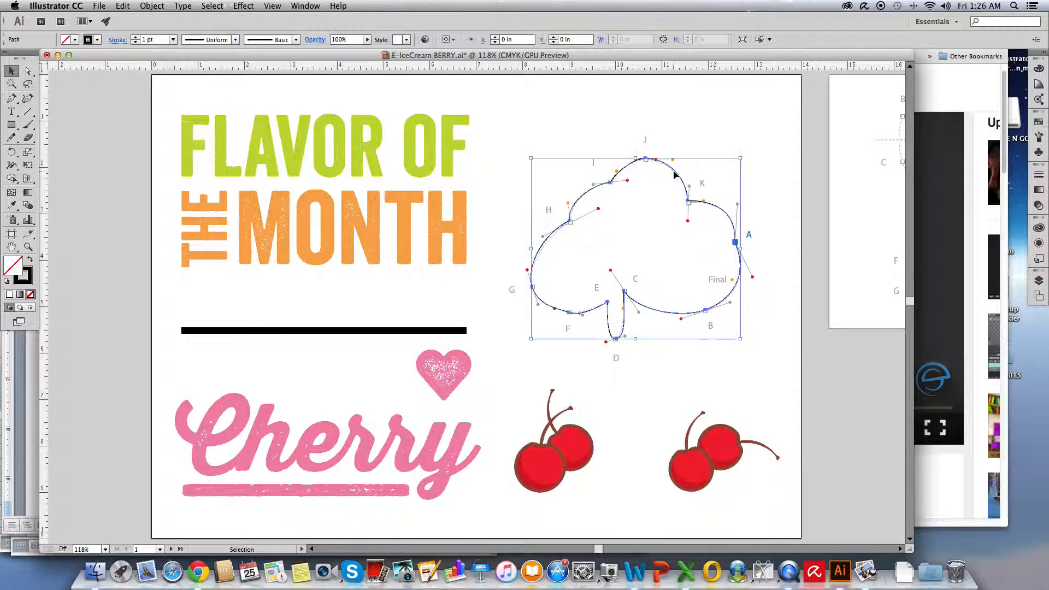
left_click_drag(674, 174, 640, 157)
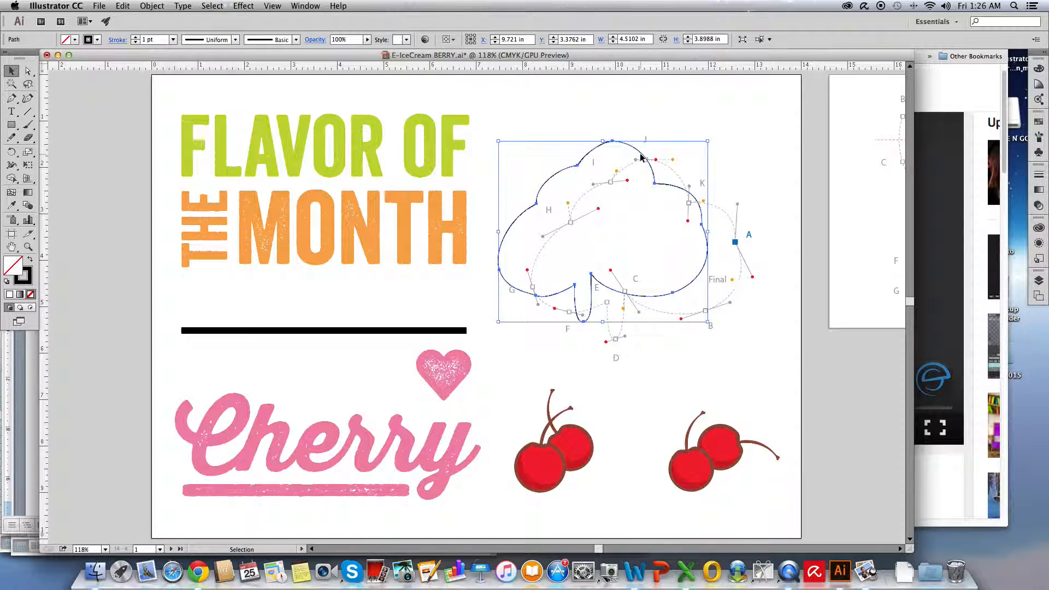
key("super+z")
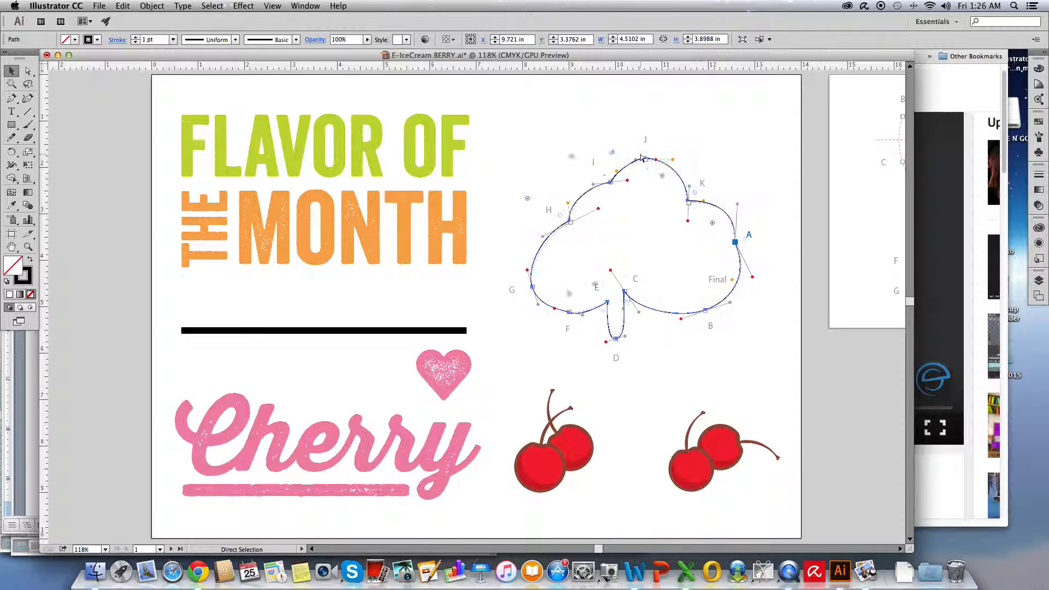
left_click(641, 132)
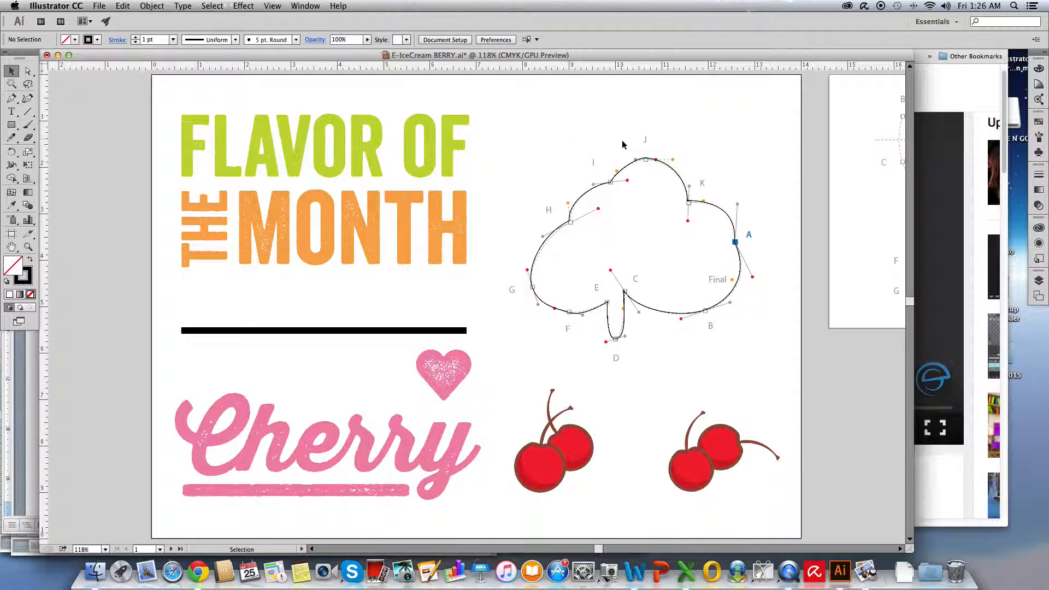